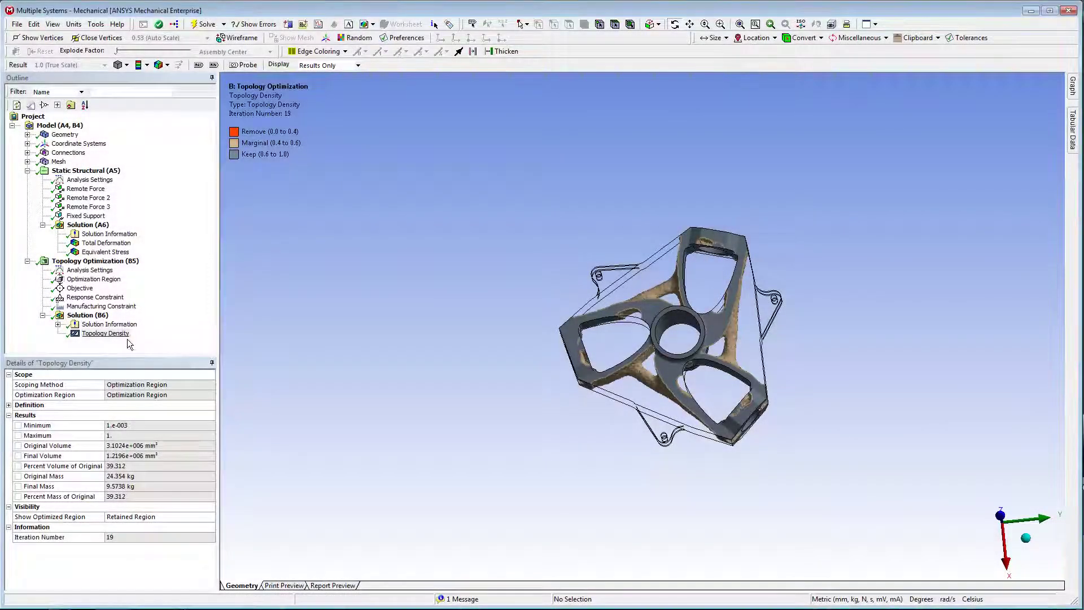
# - Duplicate the Topology Density result without results and set the copy's Show Optimized Region to Removed Region
pyautogui.rightClick(128, 340)
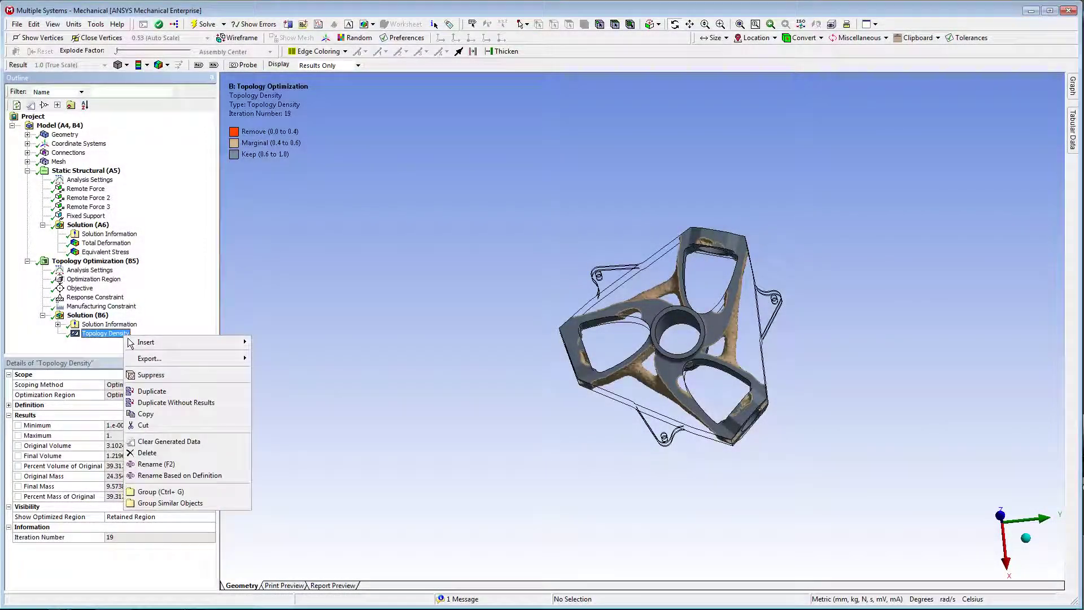
pyautogui.click(212, 404)
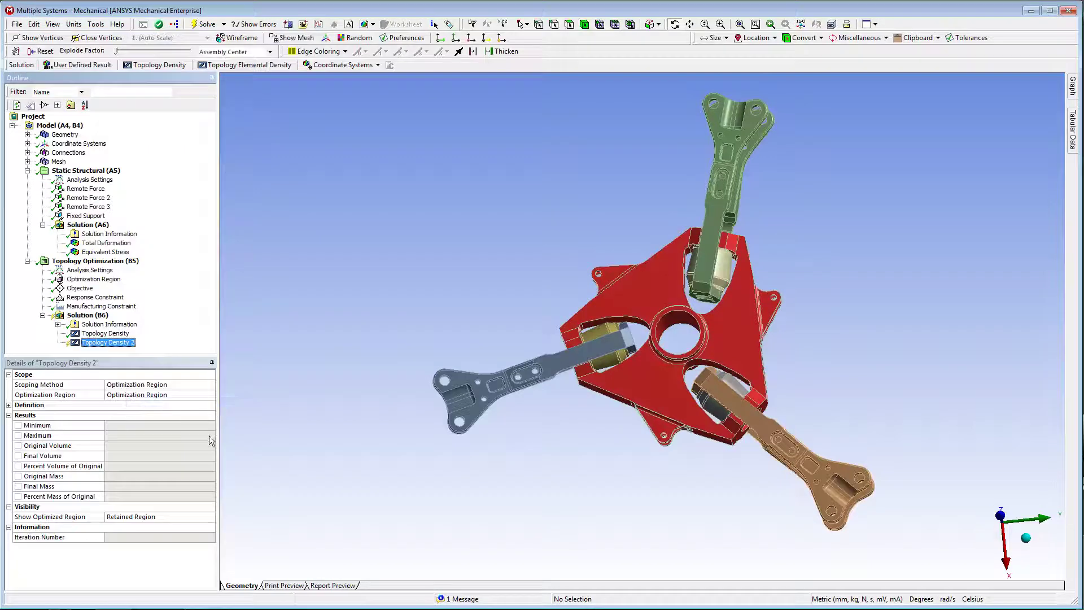
pyautogui.click(213, 516)
pyautogui.click(210, 517)
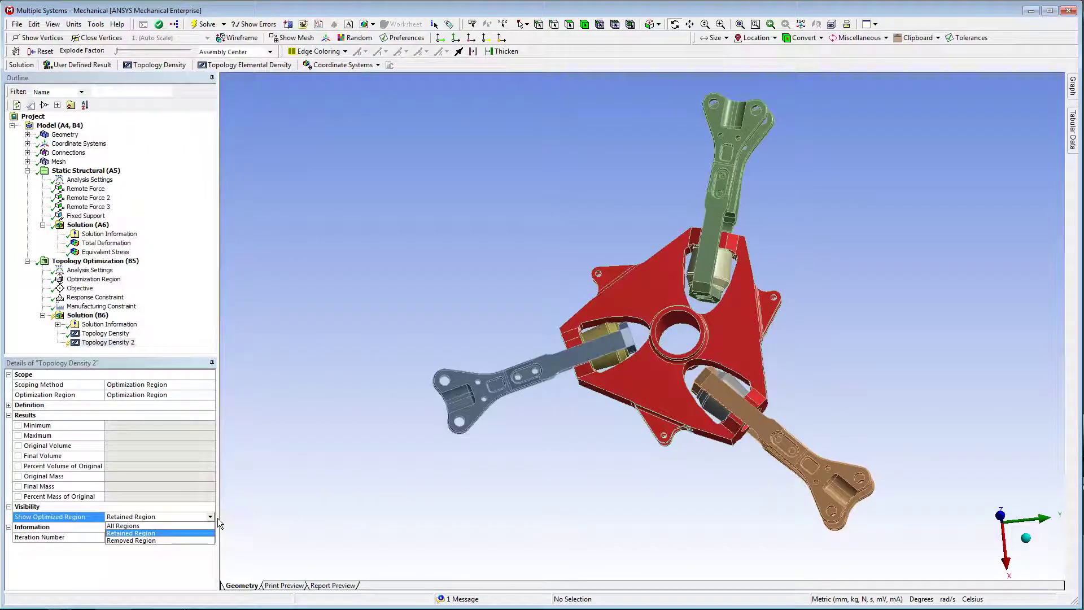
pyautogui.click(197, 541)
# - Rename the duplicated result as Topology Density Removed and evaluate it
pyautogui.click(125, 343)
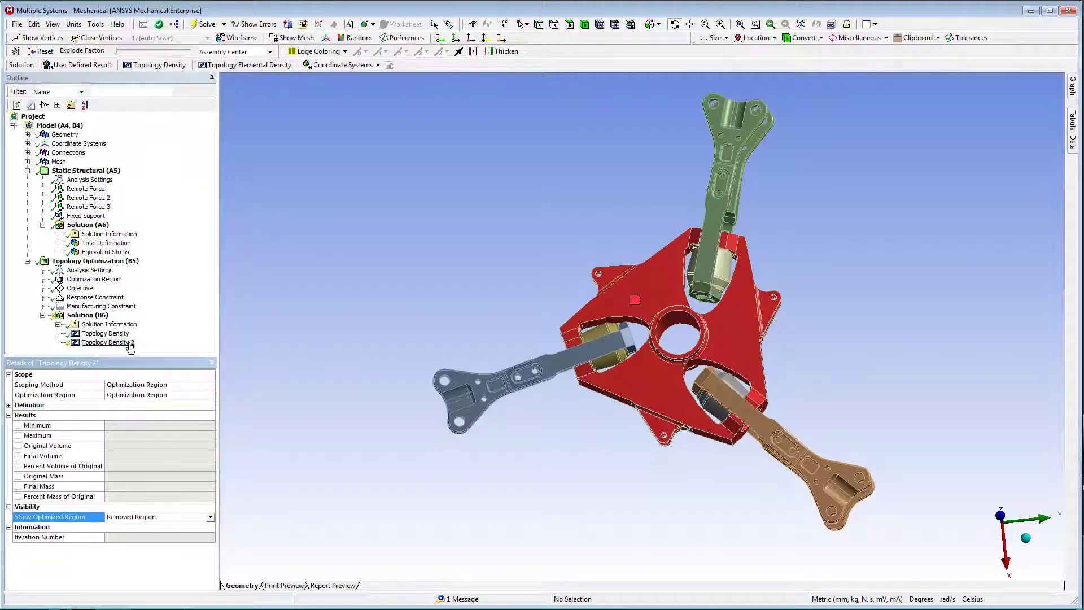
pyautogui.press('Right')
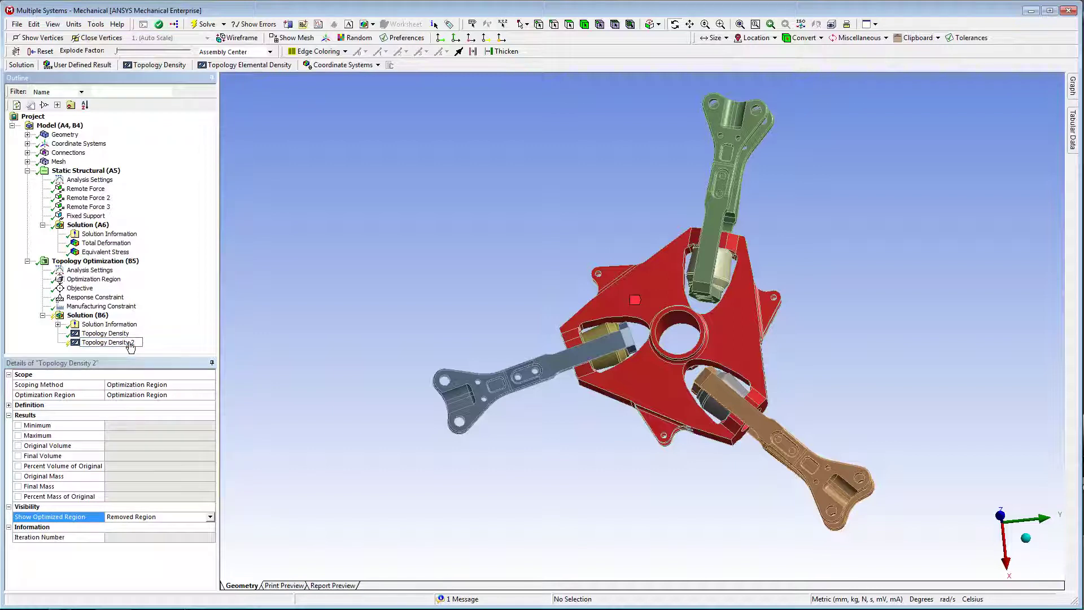
pyautogui.write('Removed')
pyautogui.press('Return')
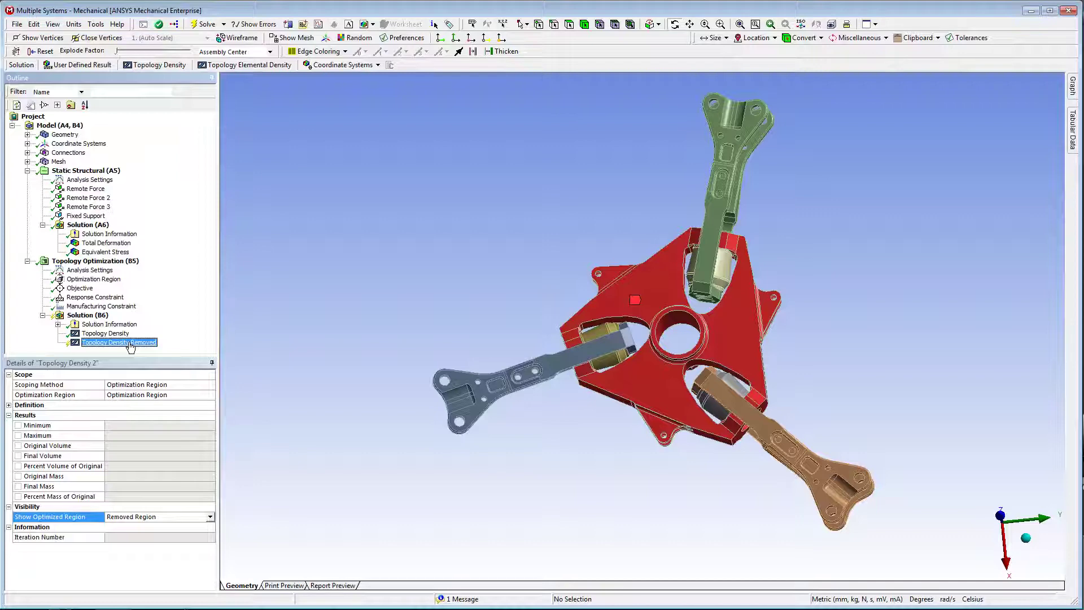
pyautogui.rightClick(130, 345)
pyautogui.click(208, 366)
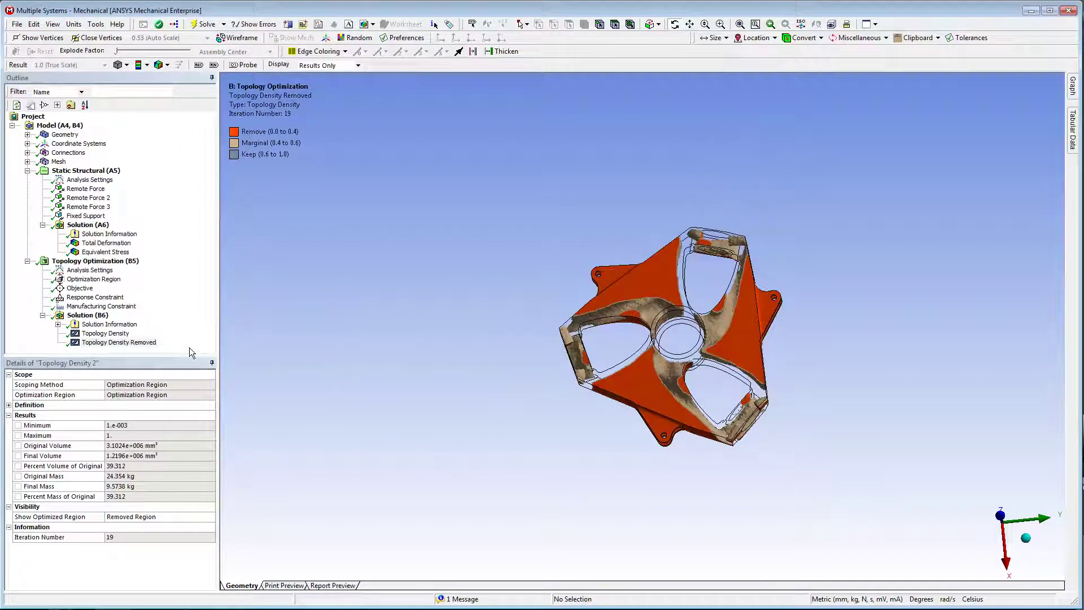
# - Set the Topology Result for the STL export of Solution (B6) to Topology Density Removed
pyautogui.click(148, 344)
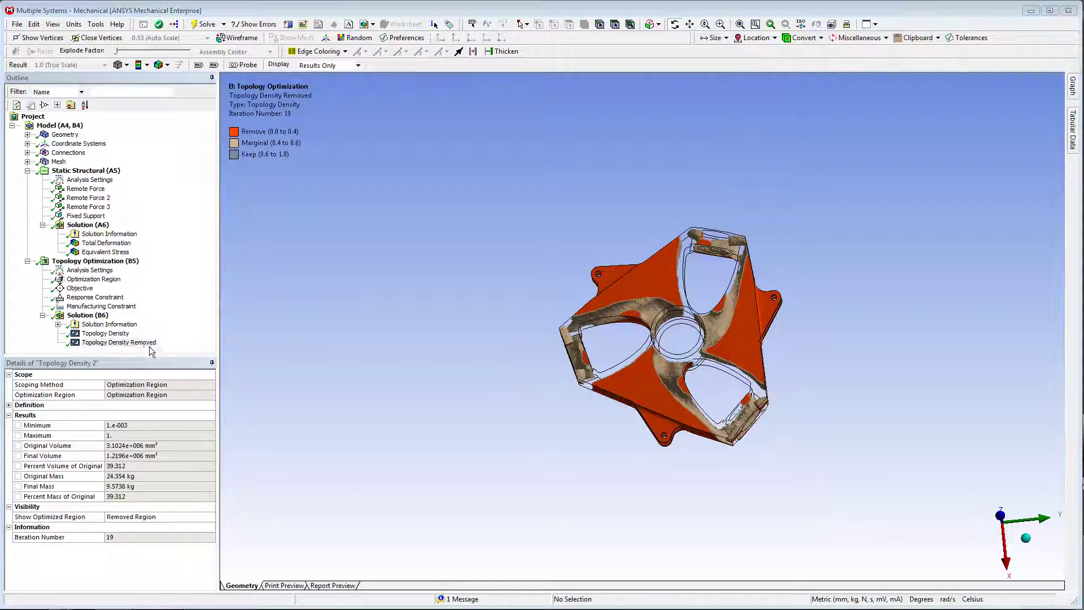
pyautogui.click(94, 316)
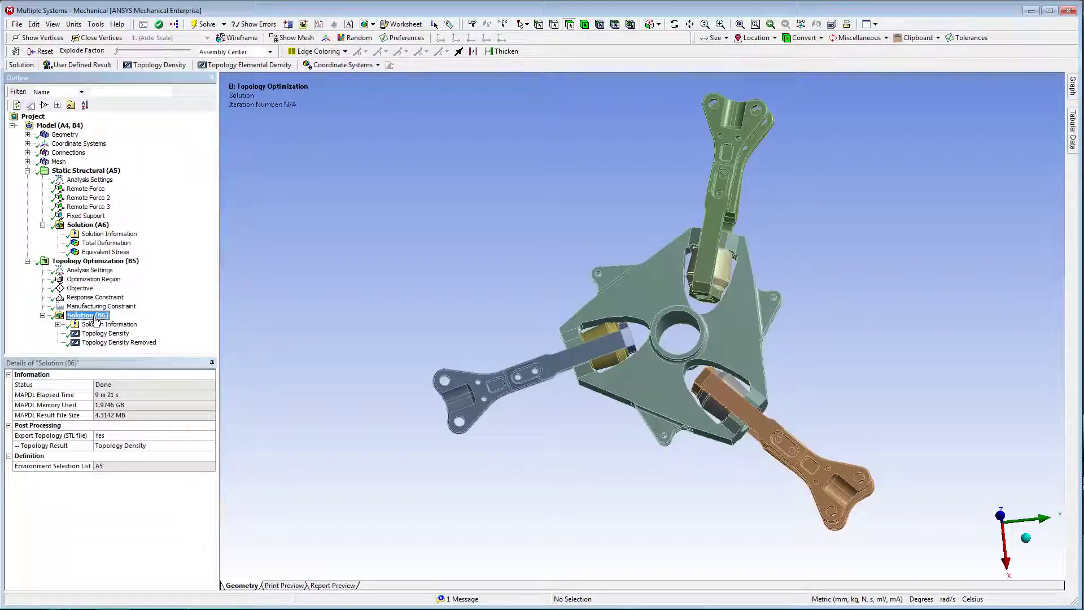
pyautogui.click(215, 449)
pyautogui.click(215, 450)
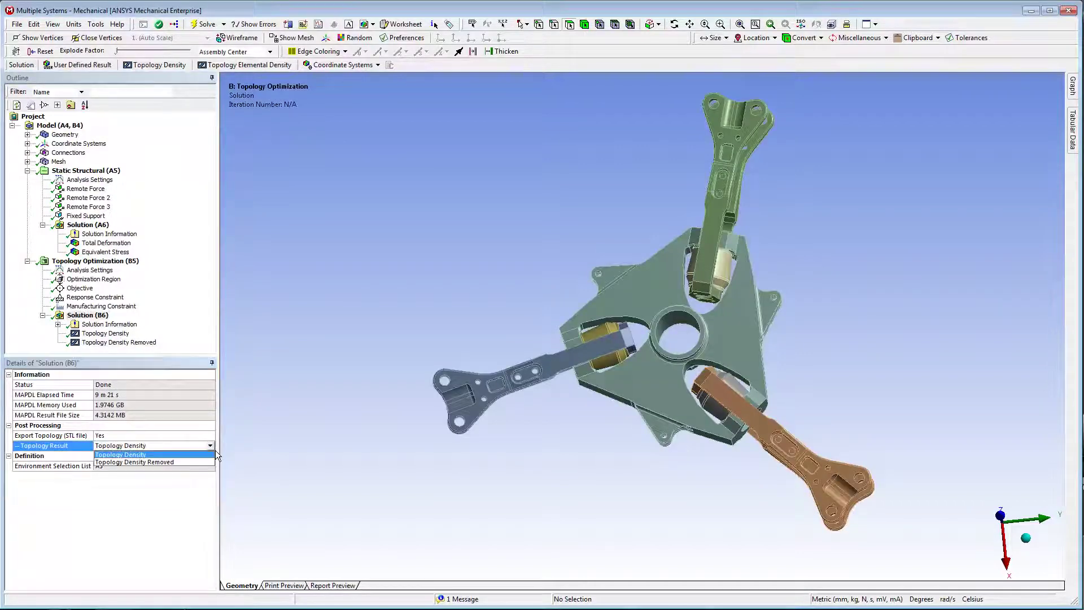
pyautogui.click(198, 465)
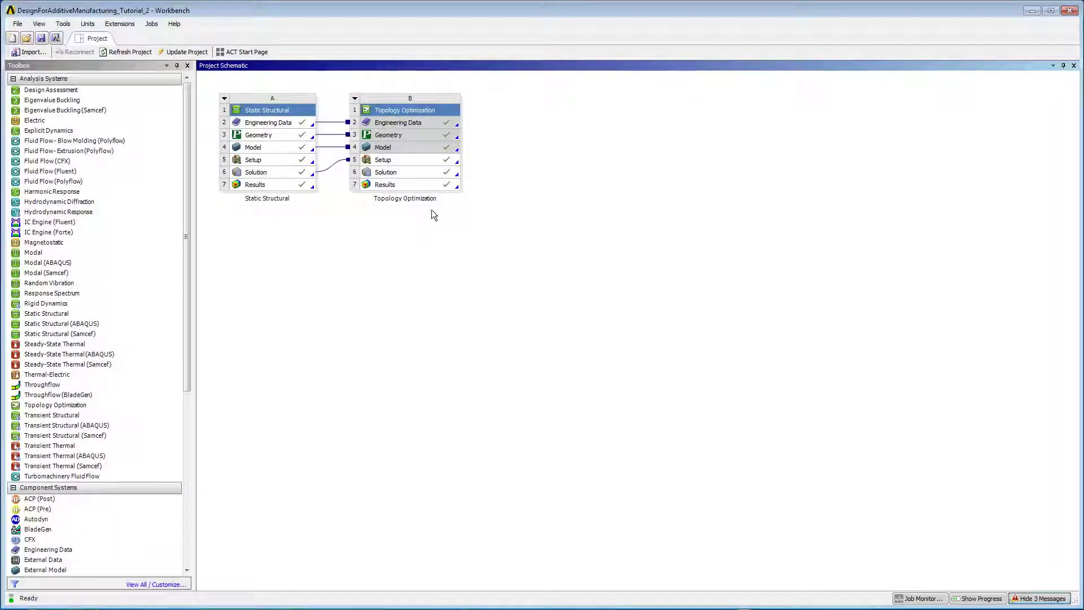
# - In Workbench, transfer the Topology Optimization results to a design validation system and update the new Static Structural system
pyautogui.rightClick(434, 185)
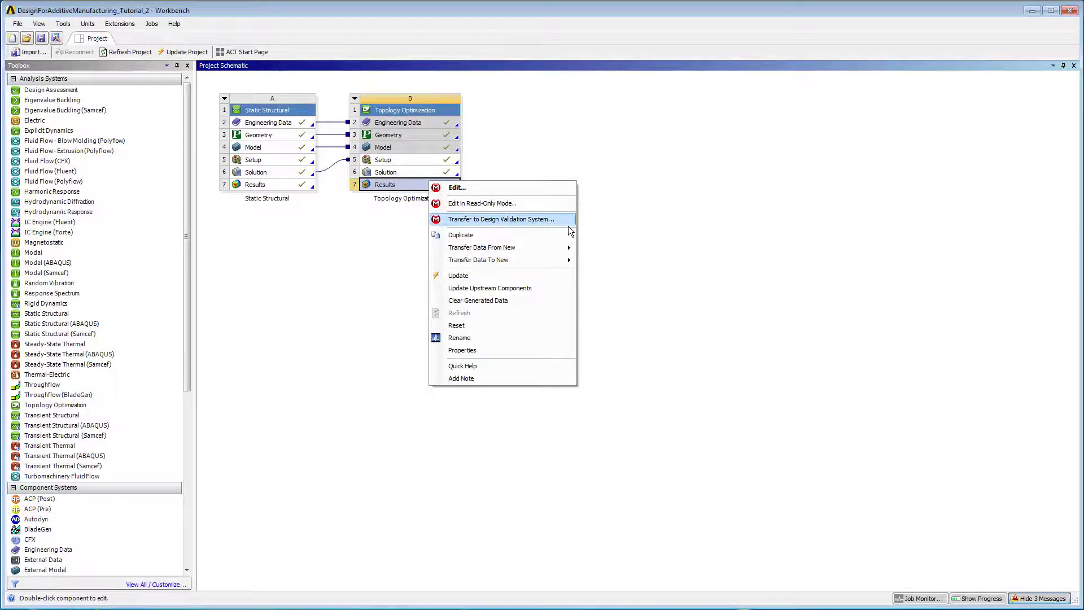
pyautogui.click(568, 224)
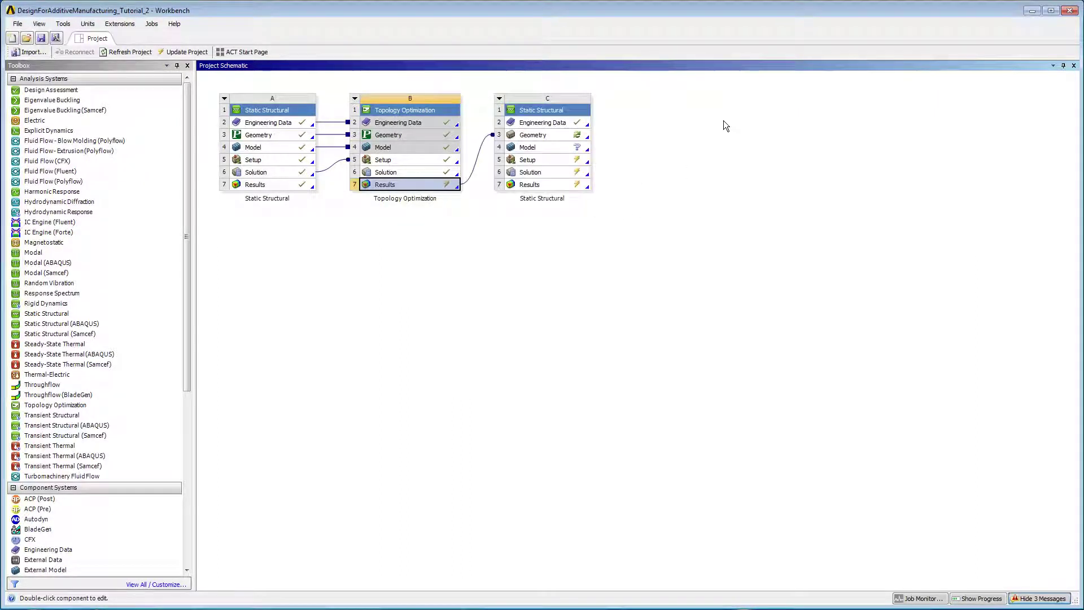
pyautogui.rightClick(573, 114)
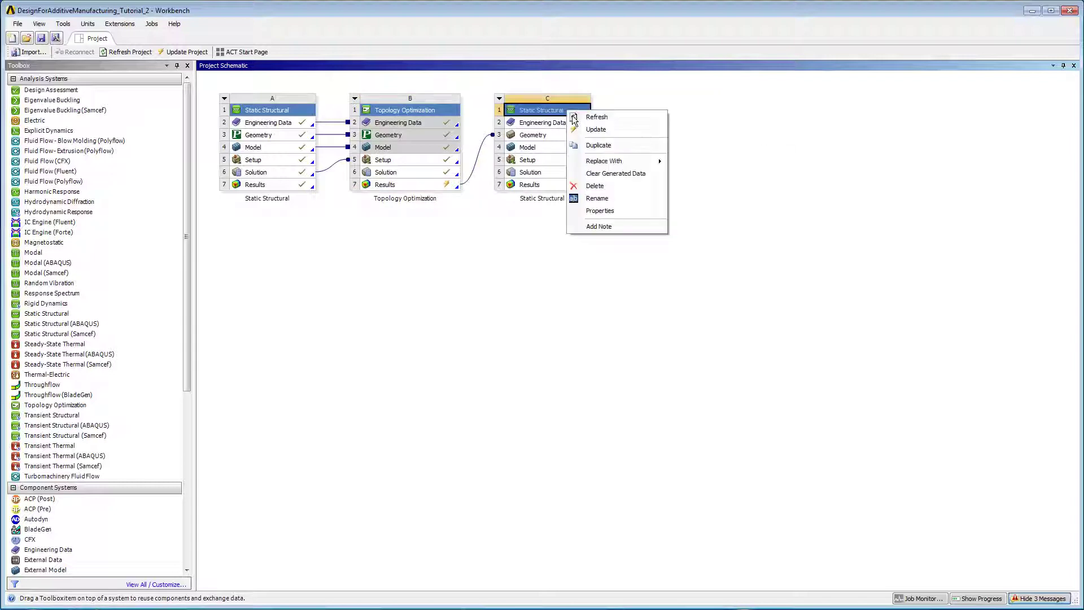
pyautogui.click(638, 133)
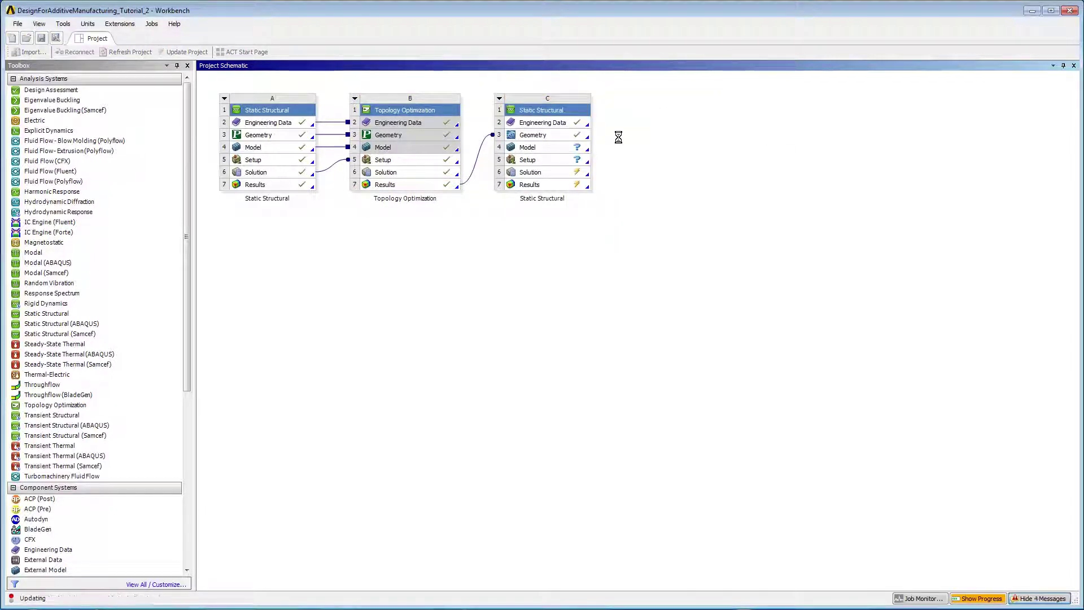
# - Open the geometry of Static Structural system C for editing in SpaceClaim
pyautogui.click(587, 138)
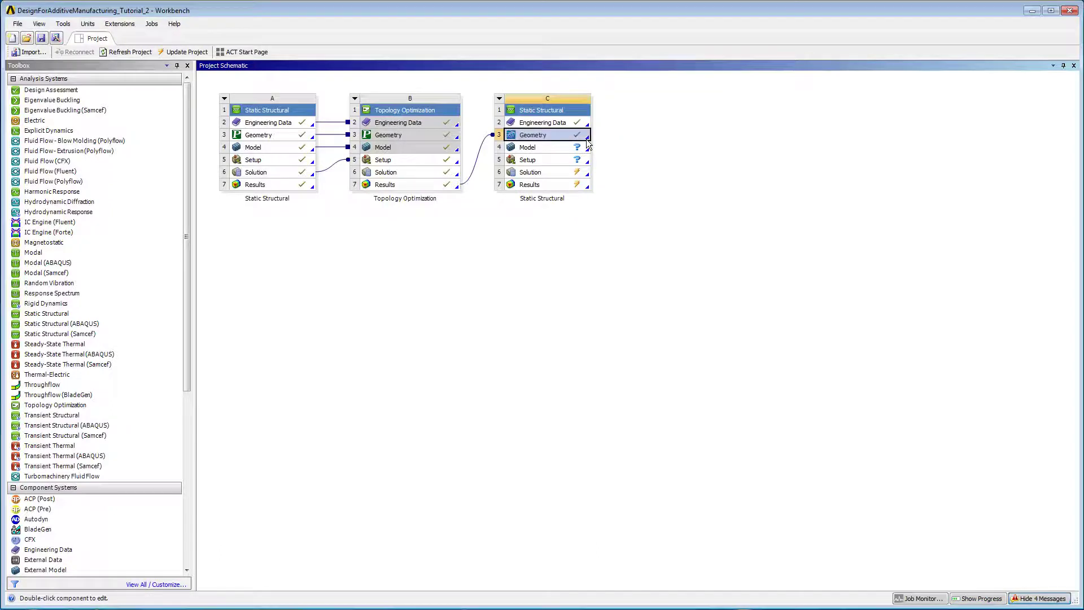
pyautogui.rightClick(586, 139)
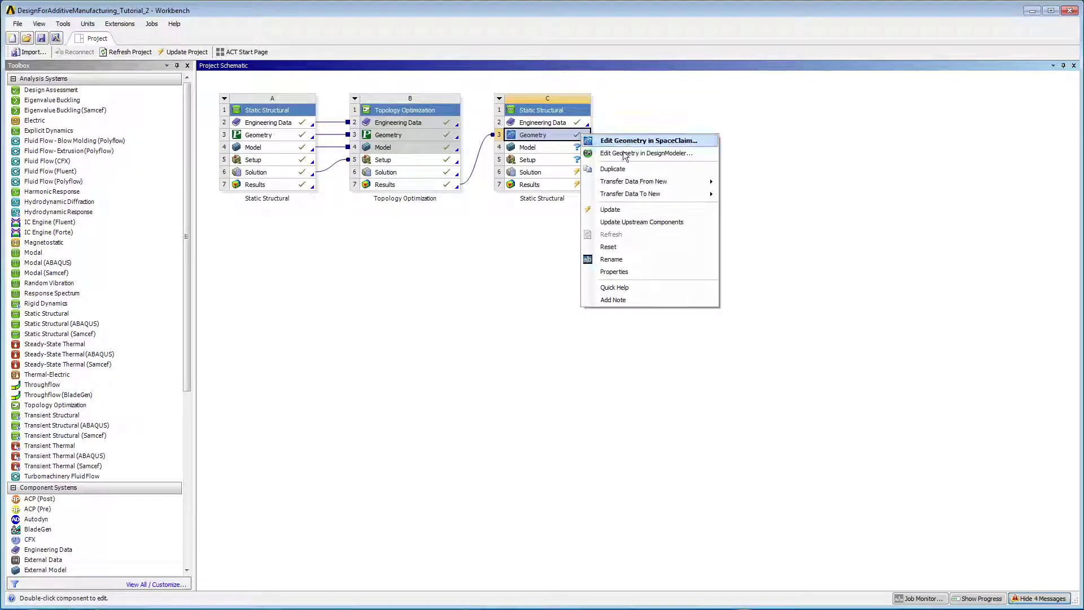
pyautogui.click(714, 144)
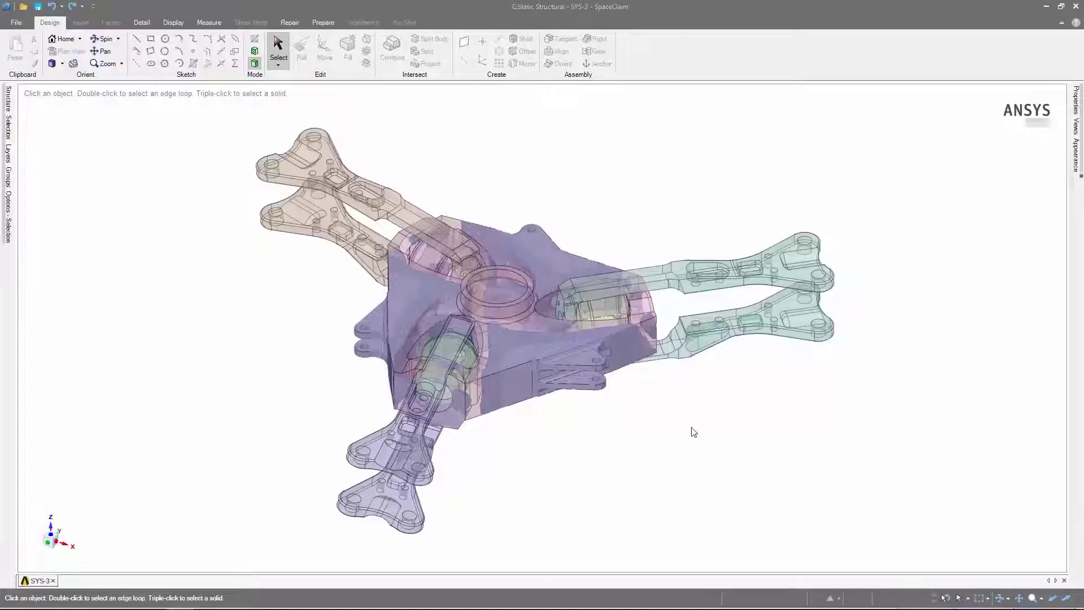
# - Hide the first SYS-1 component and separate the faceted body in the second SYS-1 component into individual bodies
pyautogui.click(9, 98)
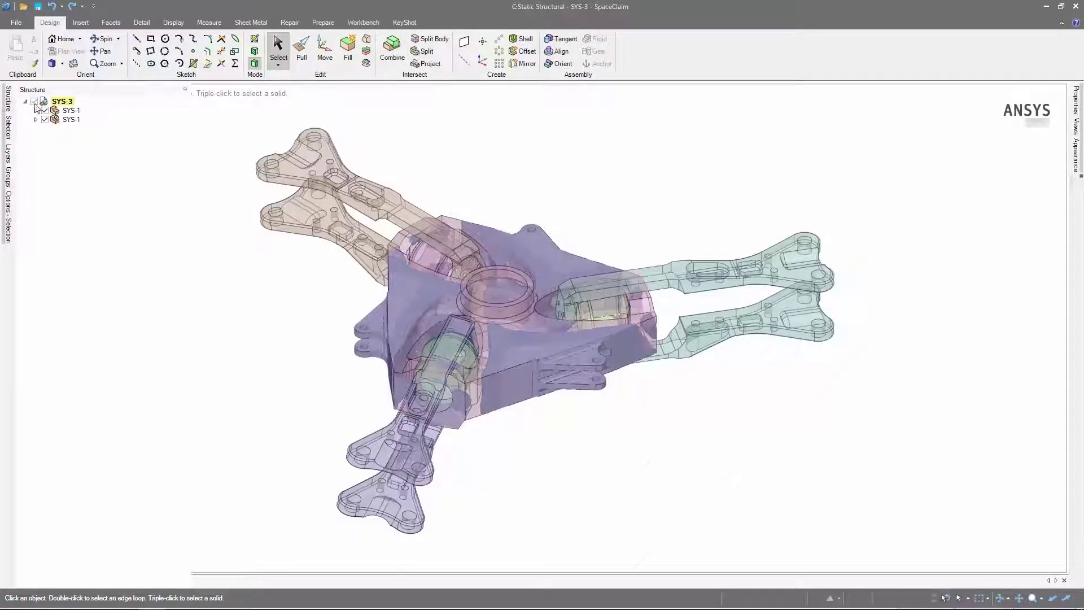
pyautogui.click(44, 110)
pyautogui.click(36, 119)
pyautogui.click(76, 128)
pyautogui.rightClick(79, 128)
pyautogui.click(118, 146)
# - Keep the lug segment and its three nearby fragments, delete all other faceted bodies by inverting the selection, and save
pyautogui.scroll(5, 618, 428)
pyautogui.moveTo(617, 428); pyautogui.dragTo(623, 435, button='middle')
pyautogui.keyDown('ctrl'); pyautogui.tripleClick(642, 376); pyautogui.keyUp('ctrl')
pyautogui.keyDown('ctrl'); pyautogui.tripleClick(654, 356); pyautogui.keyUp('ctrl')
pyautogui.keyDown('ctrl'); pyautogui.tripleClick(631, 242); pyautogui.keyUp('ctrl')
pyautogui.keyDown('ctrl'); pyautogui.tripleClick(594, 221); pyautogui.keyUp('ctrl')
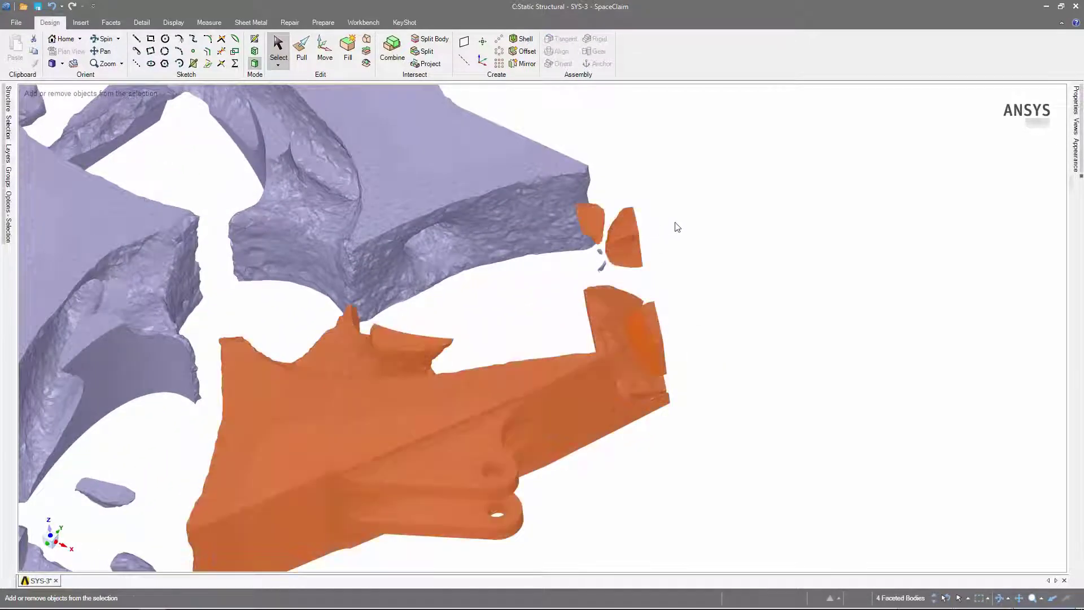
pyautogui.rightClick(690, 216)
pyautogui.moveTo(756, 316)
pyautogui.click(827, 316)
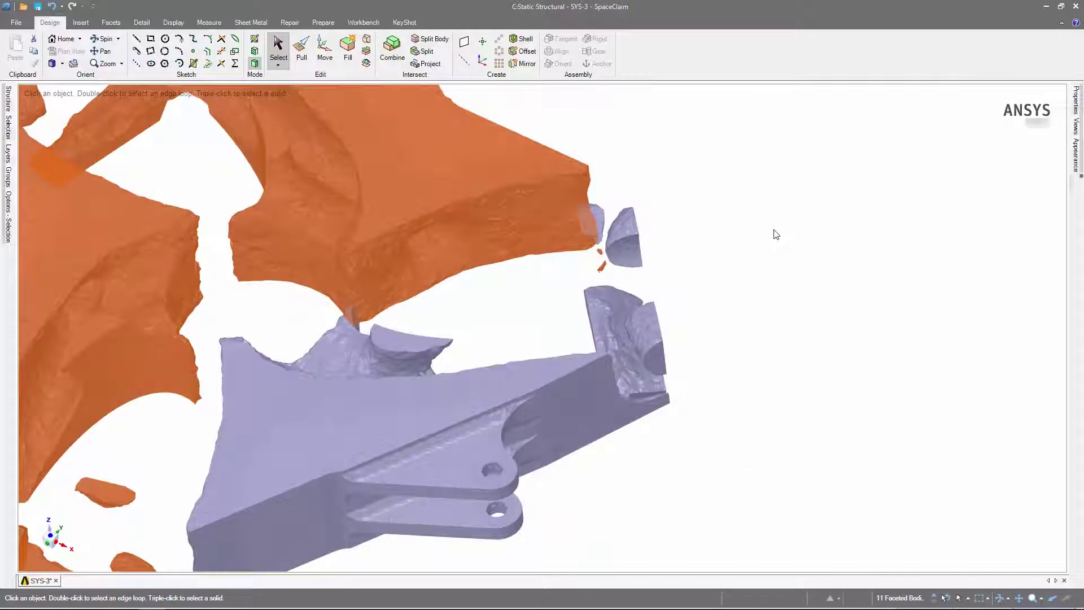
pyautogui.press('Delete')
pyautogui.scroll(-5, 774, 234)
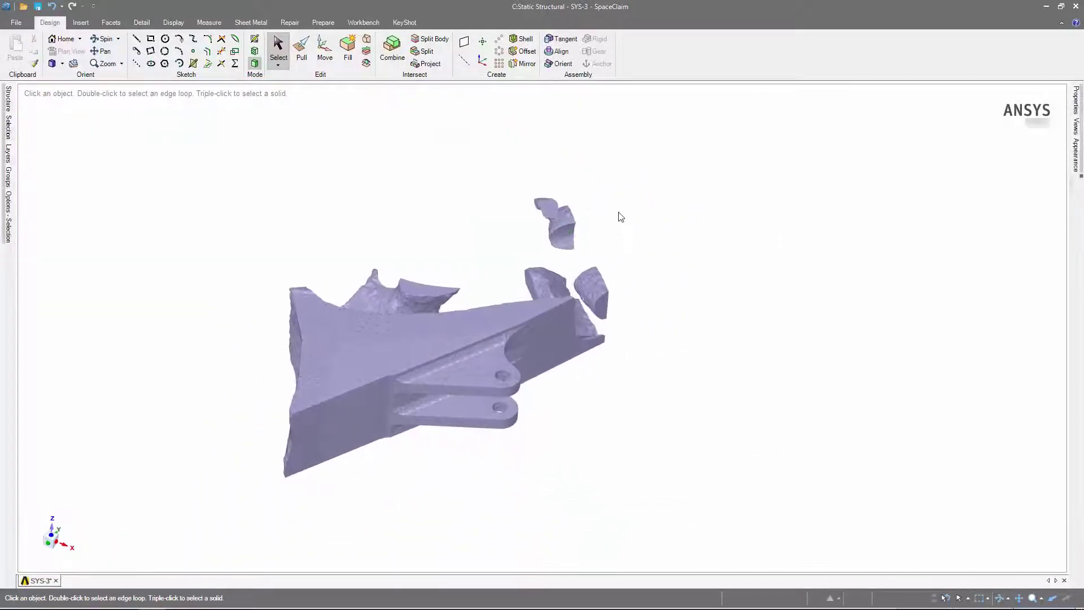
pyautogui.hotkey('ctrl', 's')
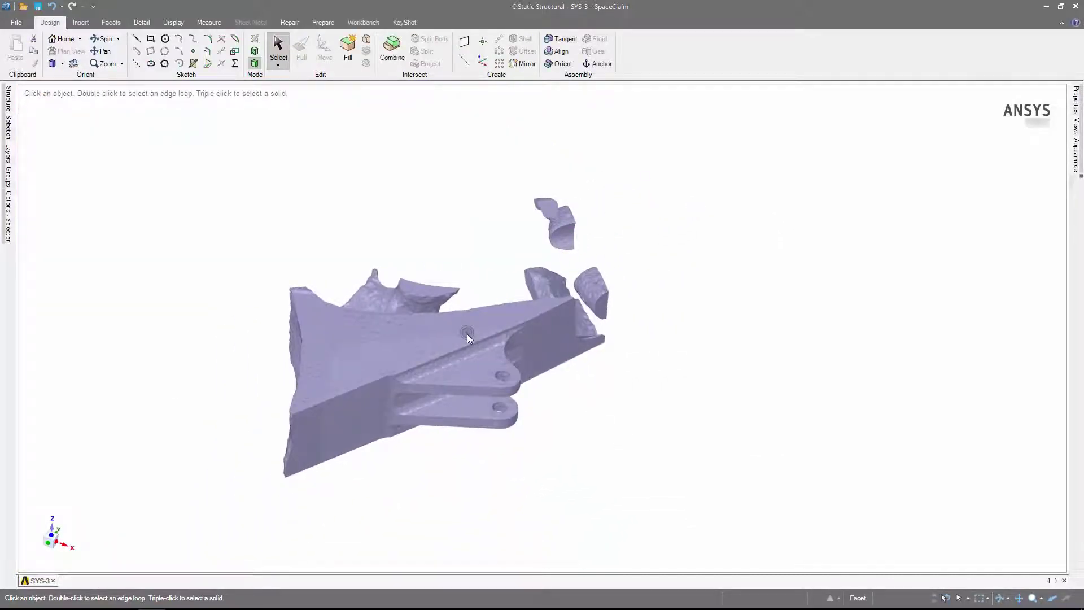
# - Select the facets on the main body's flat top, outer sides and lugs
pyautogui.click(466, 333)
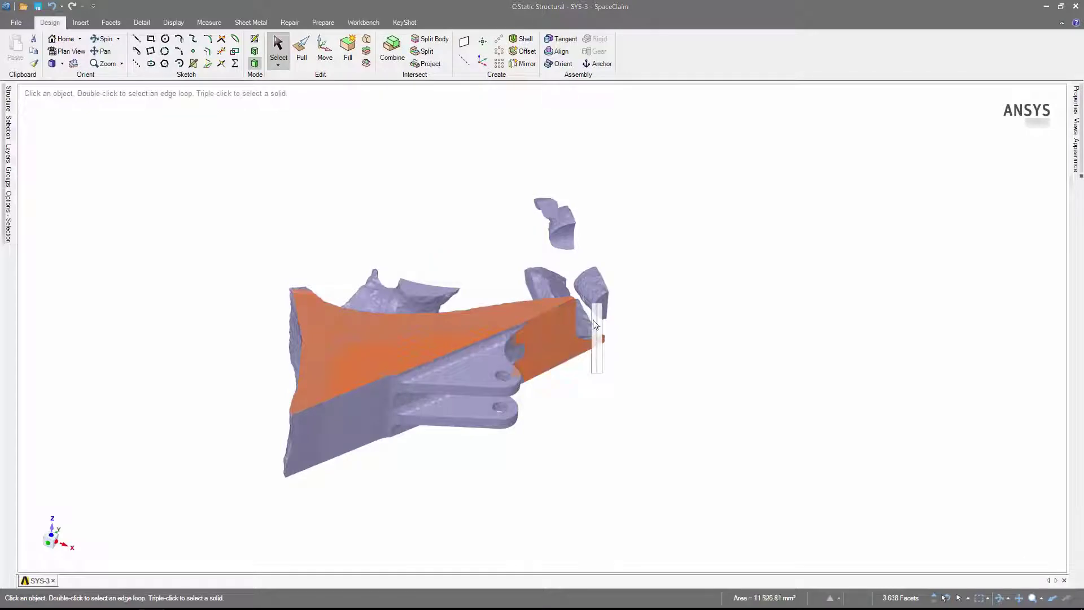
pyautogui.moveTo(596, 338); pyautogui.dragTo(597, 248)
pyautogui.keyDown('ctrl'); pyautogui.click(424, 290); pyautogui.keyUp('ctrl')
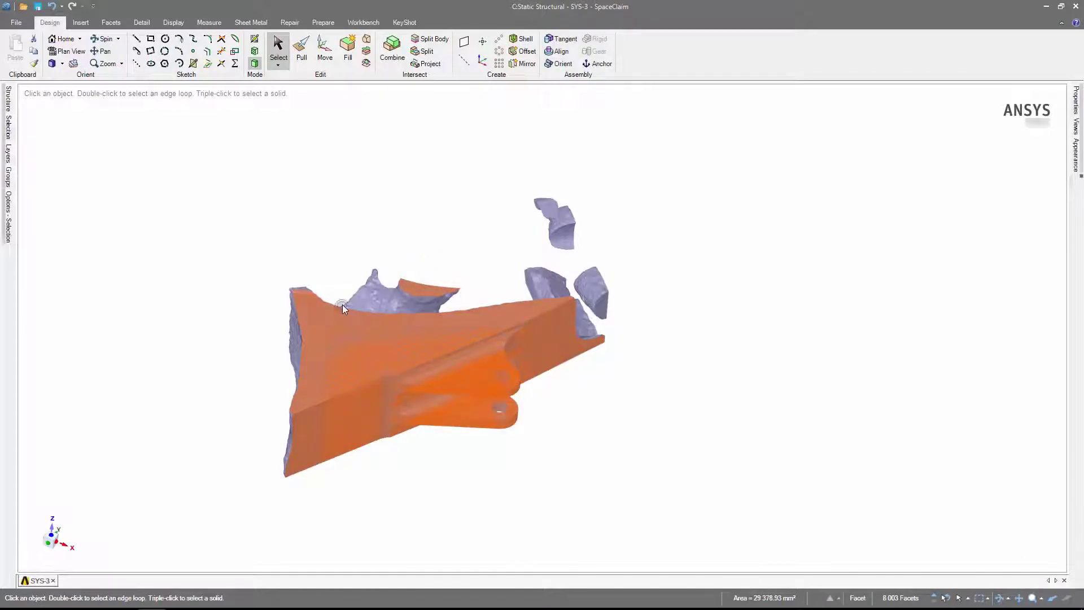
# - Extend the facet selection to the main body's curved inner walls and rough cut surfaces
pyautogui.keyDown('ctrl'); pyautogui.scroll(4, 297, 300); pyautogui.keyUp('ctrl')
pyautogui.moveTo(295, 300); pyautogui.dragTo(381, 360, button='middle')
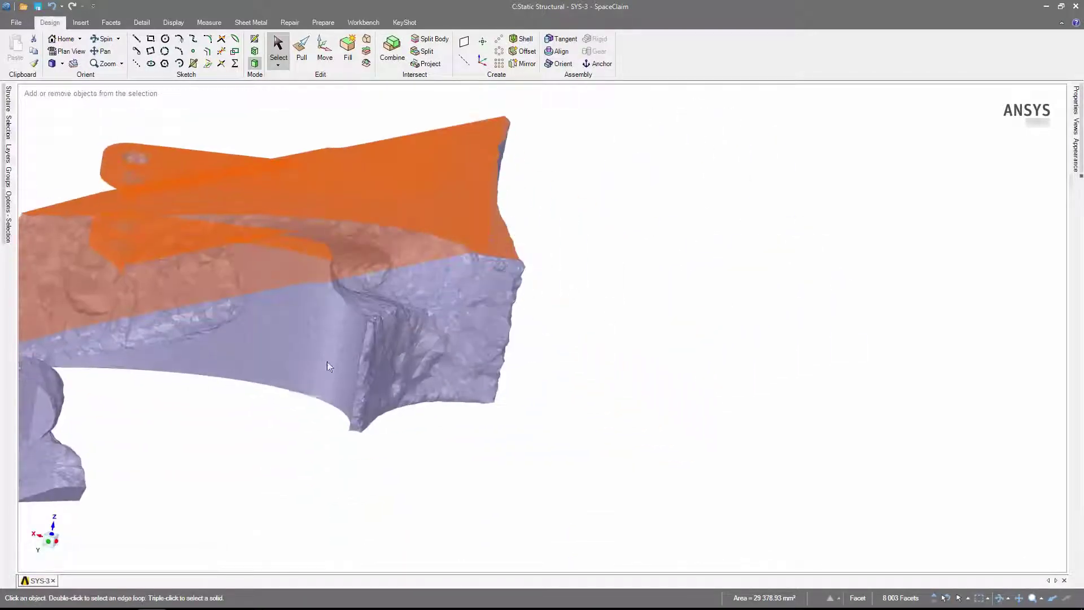
pyautogui.keyDown('ctrl'); pyautogui.click(297, 357); pyautogui.keyUp('ctrl')
pyautogui.keyDown('ctrl'); pyautogui.moveTo(308, 352); pyautogui.dragTo(450, 334, button='middle'); pyautogui.keyUp('ctrl')
pyautogui.moveTo(450, 334); pyautogui.dragTo(397, 344, button='middle')
pyautogui.keyDown('ctrl'); pyautogui.click(497, 316); pyautogui.keyUp('ctrl')
pyautogui.moveTo(486, 316); pyautogui.dragTo(467, 392, button='middle')
pyautogui.keyDown('ctrl'); pyautogui.moveTo(542, 259); pyautogui.dragTo(412, 209, button='middle'); pyautogui.keyUp('ctrl')
pyautogui.moveTo(412, 209); pyautogui.dragTo(438, 232, button='middle')
pyautogui.press('p')
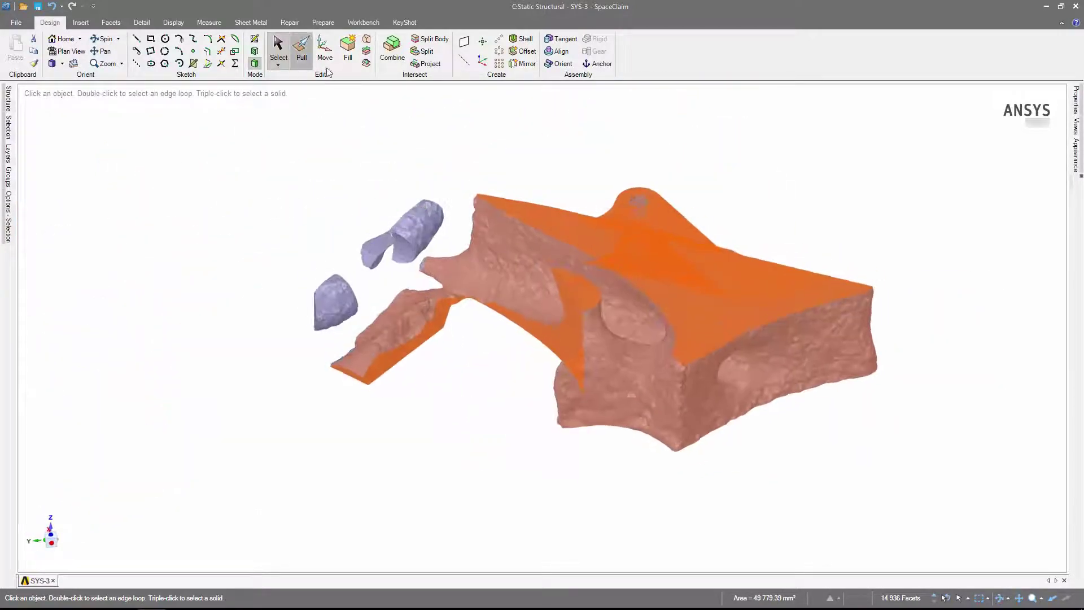
pyautogui.press('s')
# - Shrinkwrap the four faceted bodies with a 4 mm gap size, preserved features and a 60° angle threshold
pyautogui.moveTo(462, 223); pyautogui.dragTo(690, 236, button='middle')
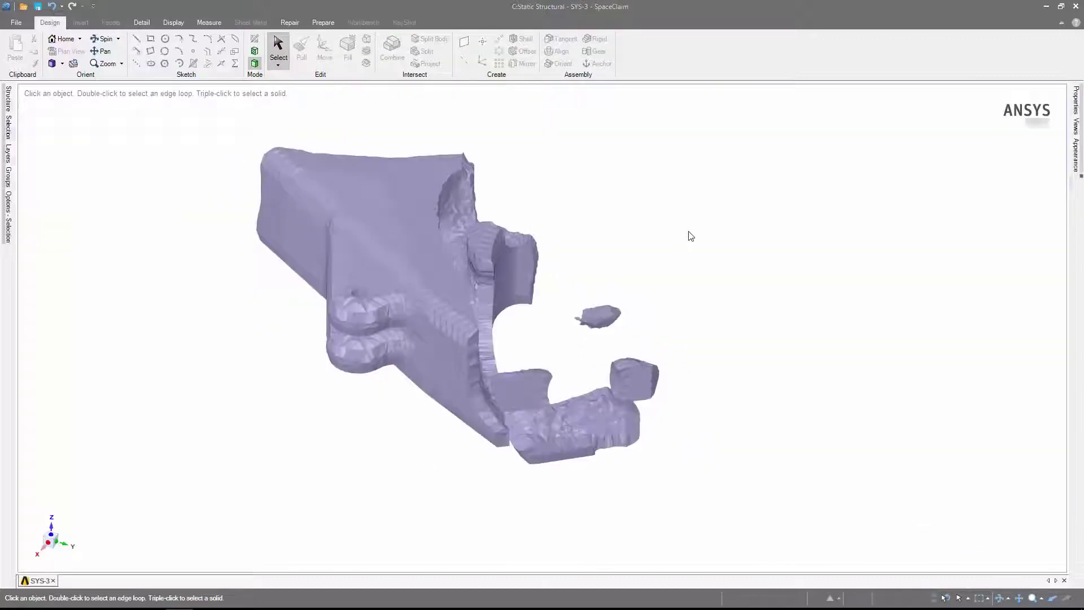
pyautogui.click(111, 22)
pyautogui.click(157, 50)
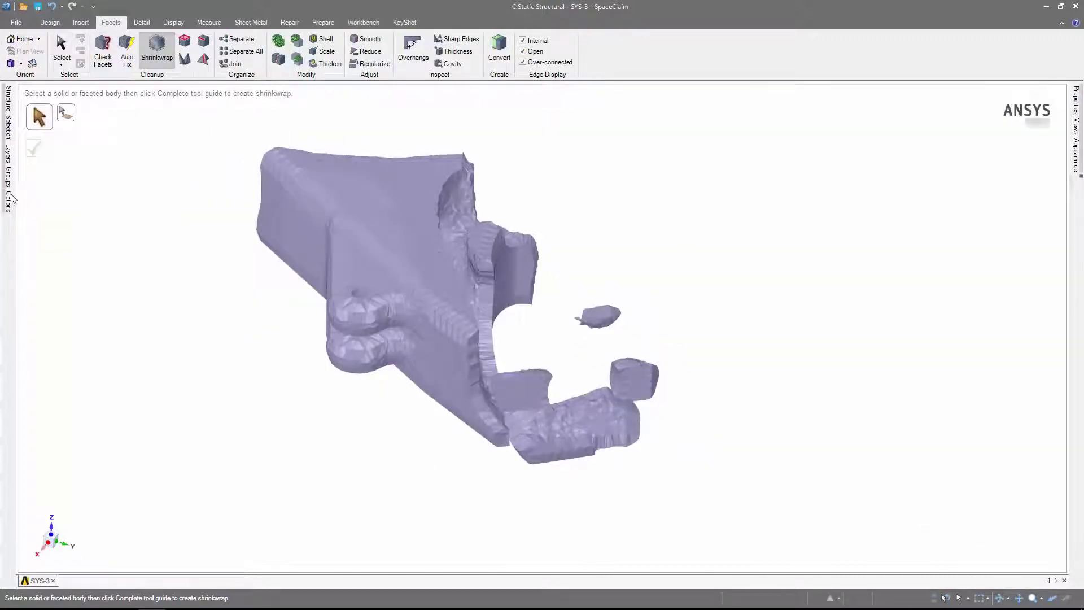
pyautogui.click(8, 202)
pyautogui.doubleClick(96, 117)
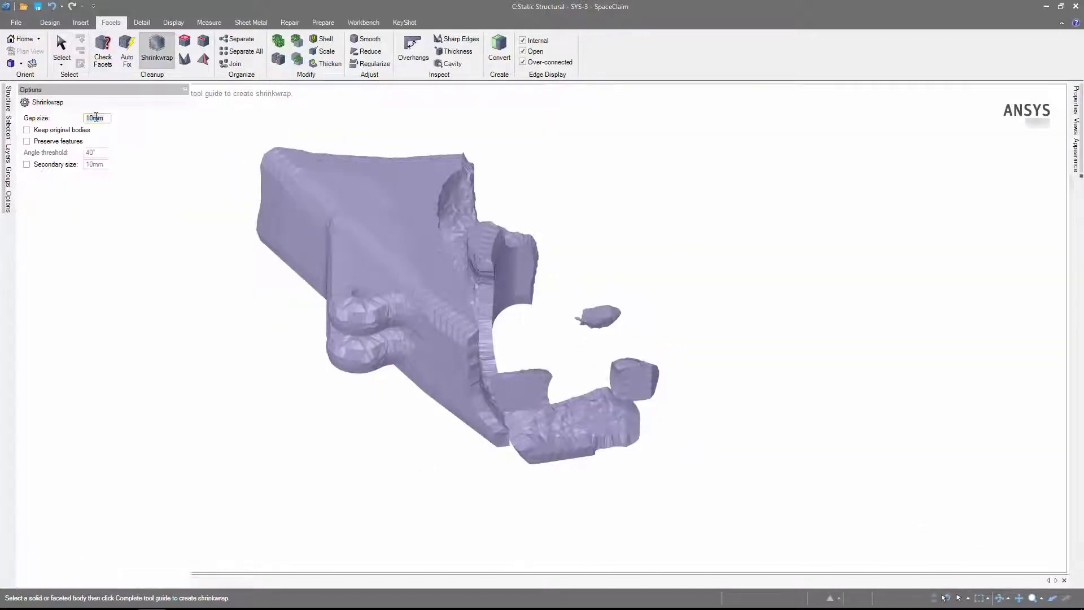
pyautogui.click(55, 142)
pyautogui.click(97, 153)
pyautogui.write('60')
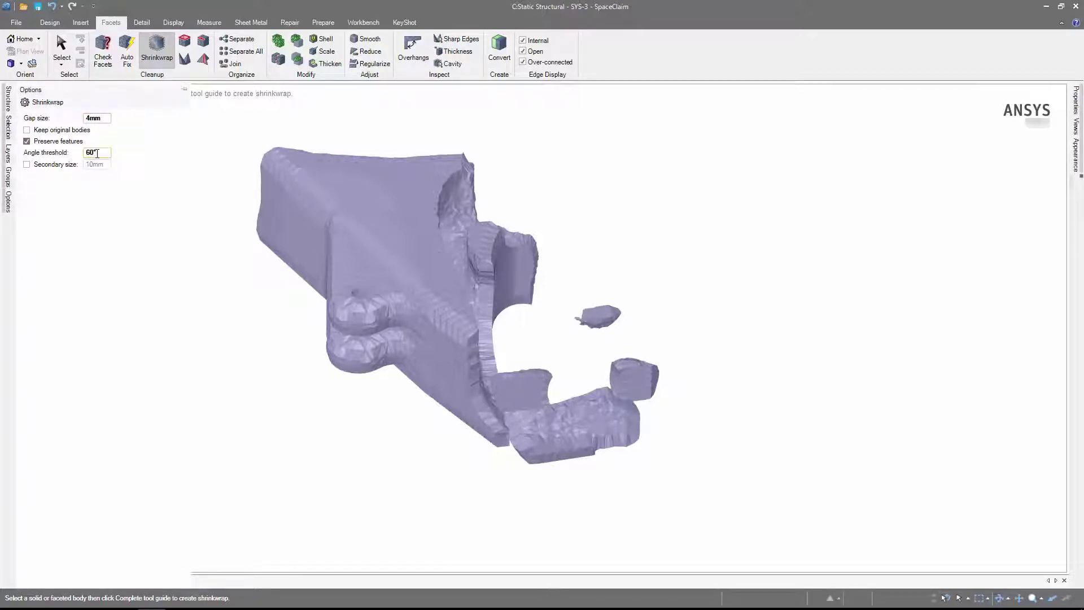
pyautogui.click(370, 181)
pyautogui.press('Return')
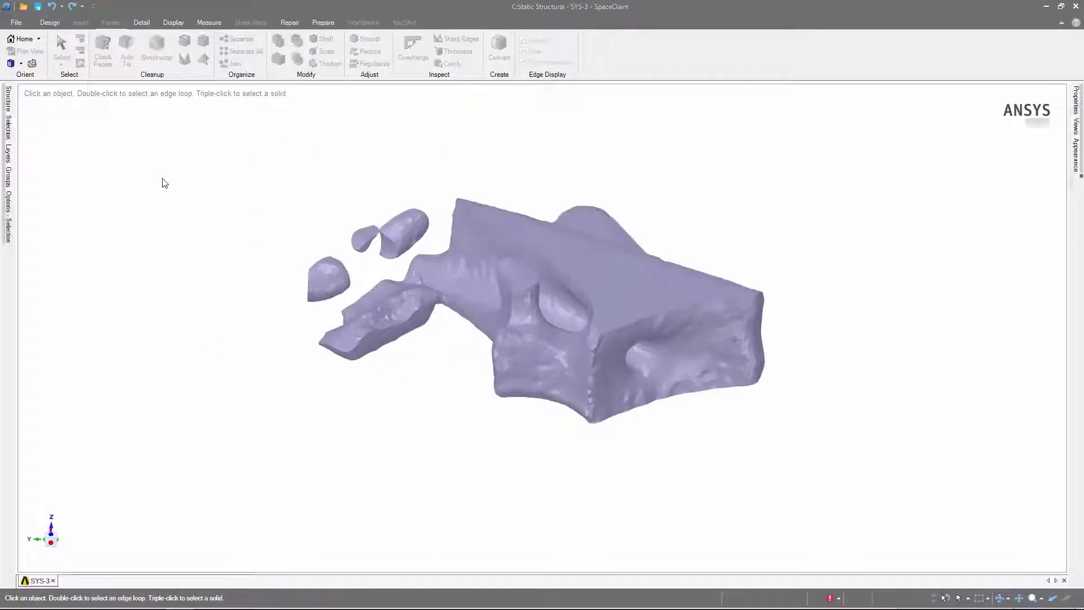
# - Convert all four Shrinkwrap bodies to solids without merging faces
pyautogui.moveTo(6, 102)
pyautogui.click(88, 129)
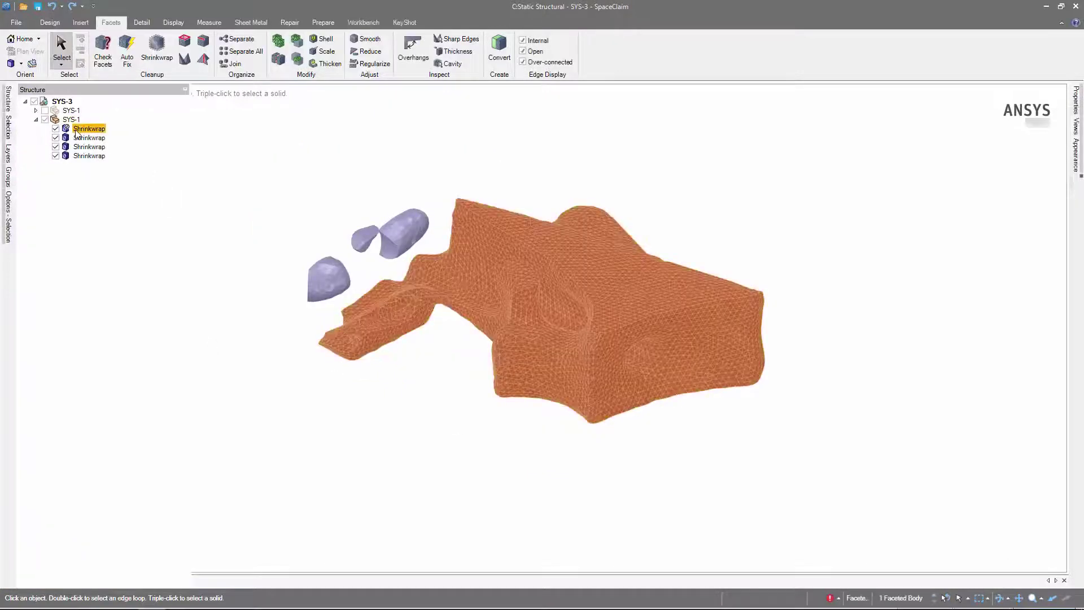
pyautogui.keyDown('shift'); pyautogui.click(88, 155); pyautogui.keyUp('shift')
pyautogui.rightClick(151, 152)
pyautogui.moveTo(182, 157)
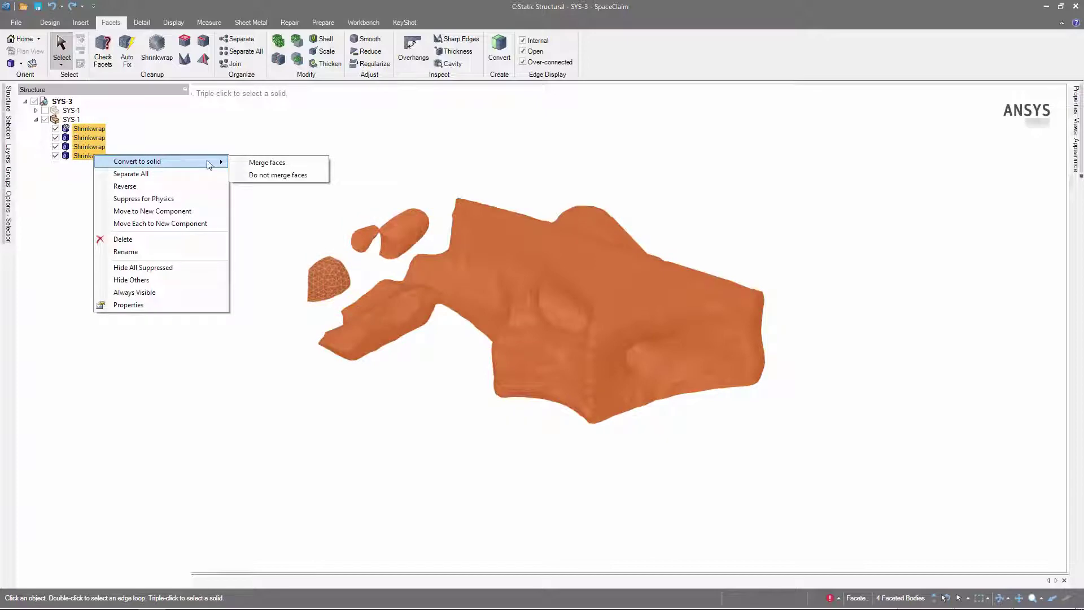
pyautogui.click(270, 176)
pyautogui.press('Return')
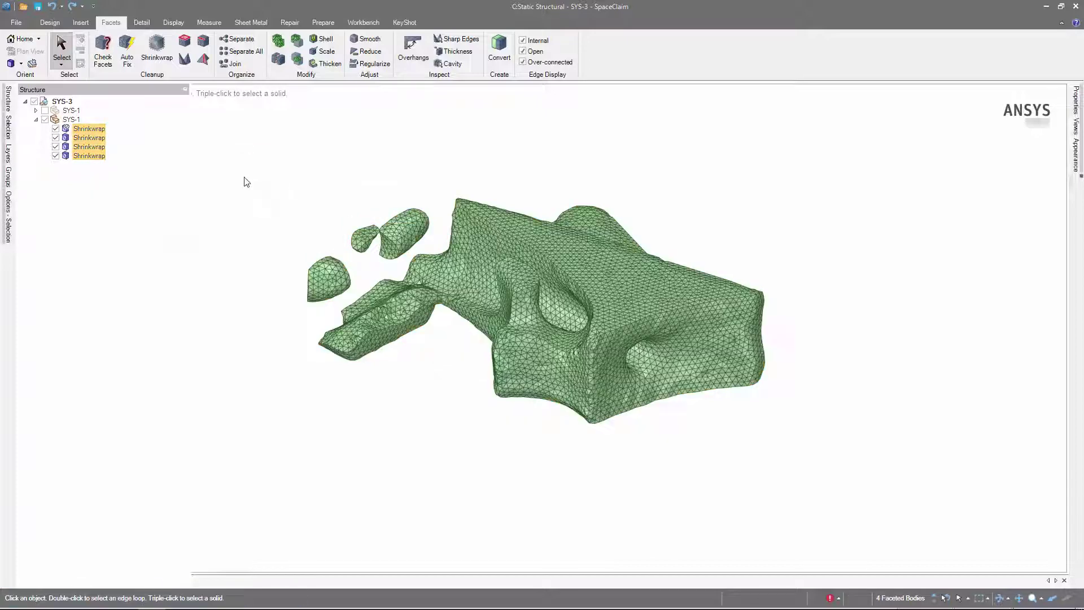
# - Show the original Component body and circularly pattern the component holding the converted solids into three instances about the central bore's axis
pyautogui.click(35, 110)
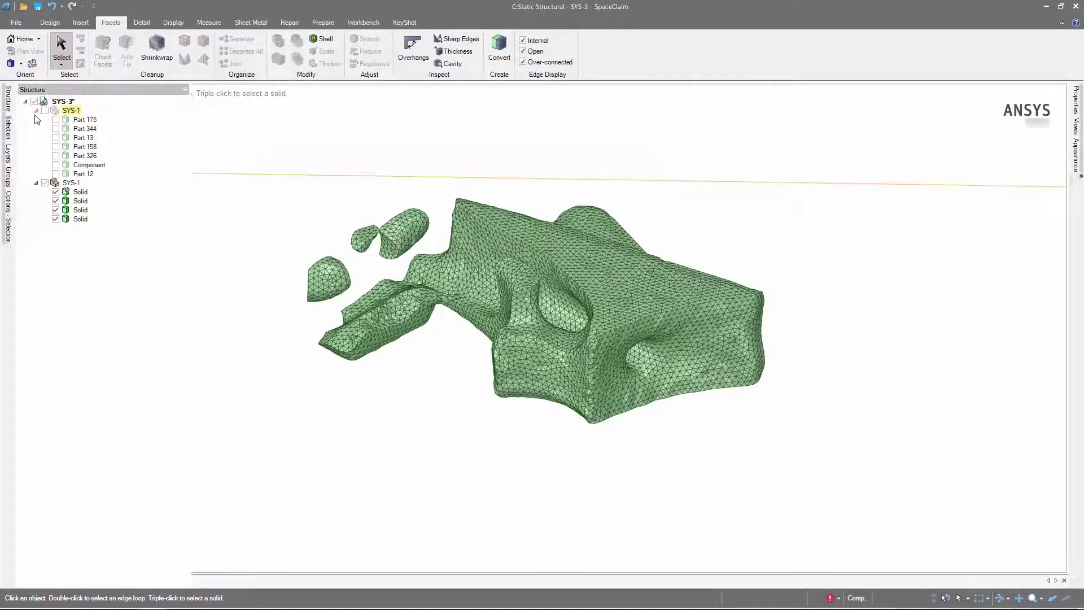
pyautogui.click(70, 182)
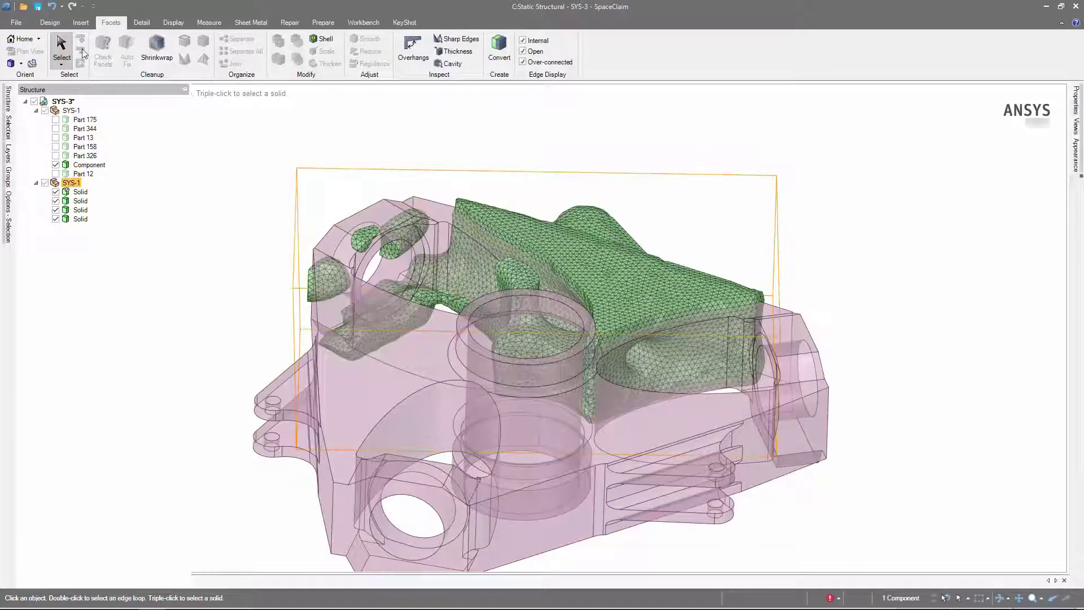
pyautogui.click(55, 25)
pyautogui.click(501, 51)
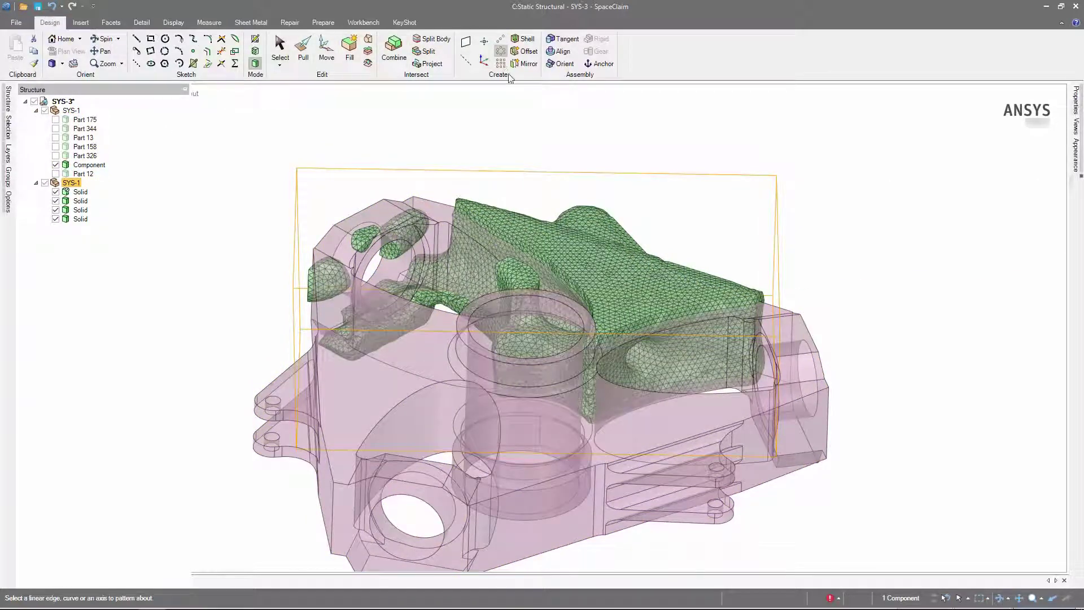
pyautogui.click(553, 304)
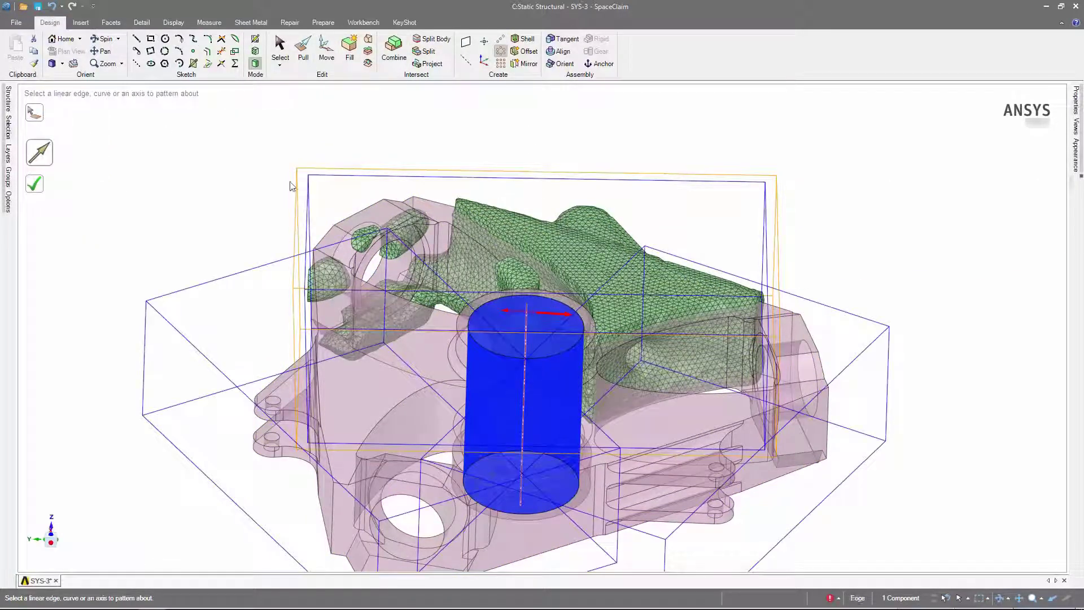
pyautogui.click(41, 185)
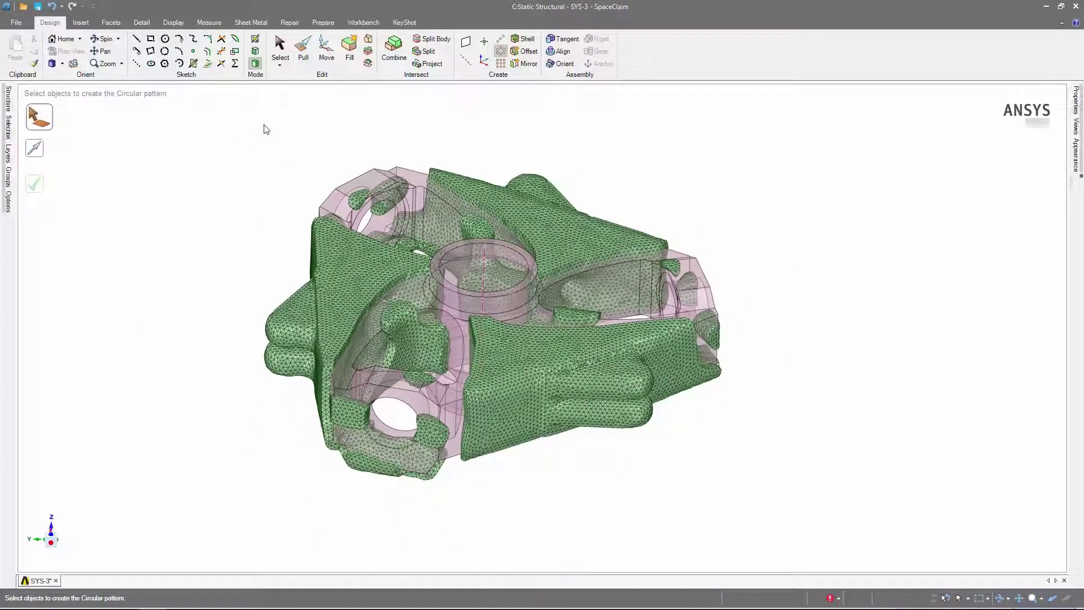
# - Cut the Component body with all the patterned faceted solids using Combine
pyautogui.click(394, 48)
pyautogui.click(367, 179)
pyautogui.moveTo(215, 109); pyautogui.dragTo(811, 520)
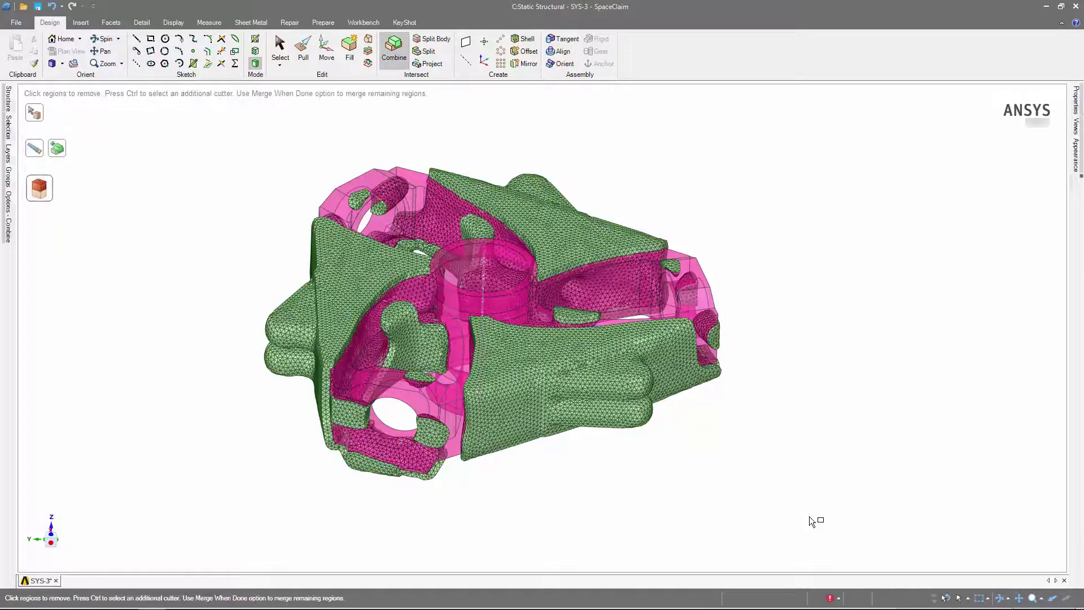
pyautogui.press('Escape')
# - Delete all the bodies named Solid under SYS-1, from the first to the last
pyautogui.moveTo(9, 98)
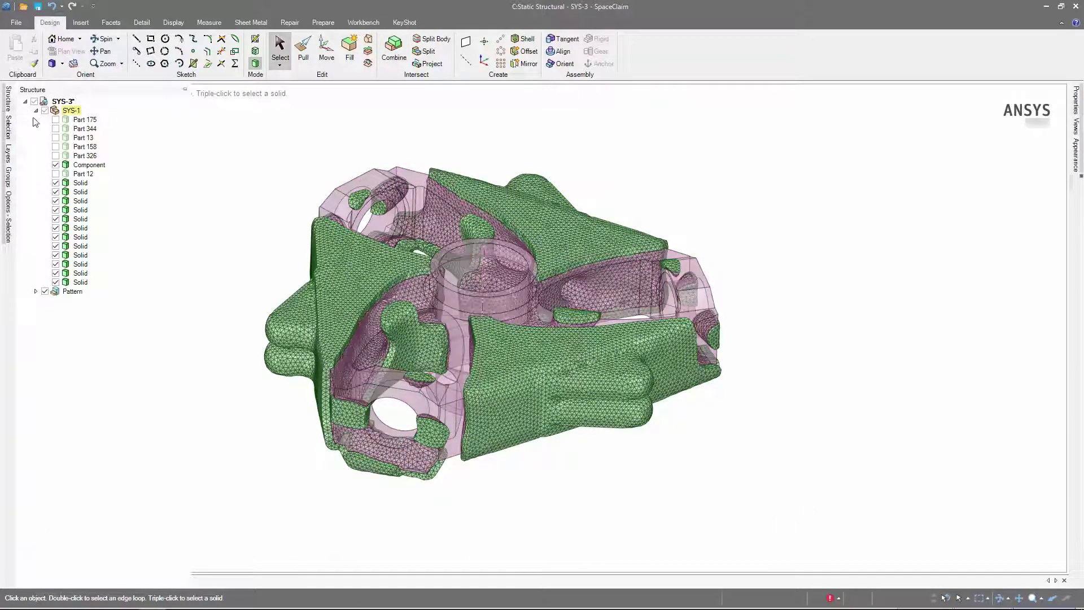
pyautogui.click(80, 182)
pyautogui.keyDown('shift'); pyautogui.click(86, 284); pyautogui.keyUp('shift')
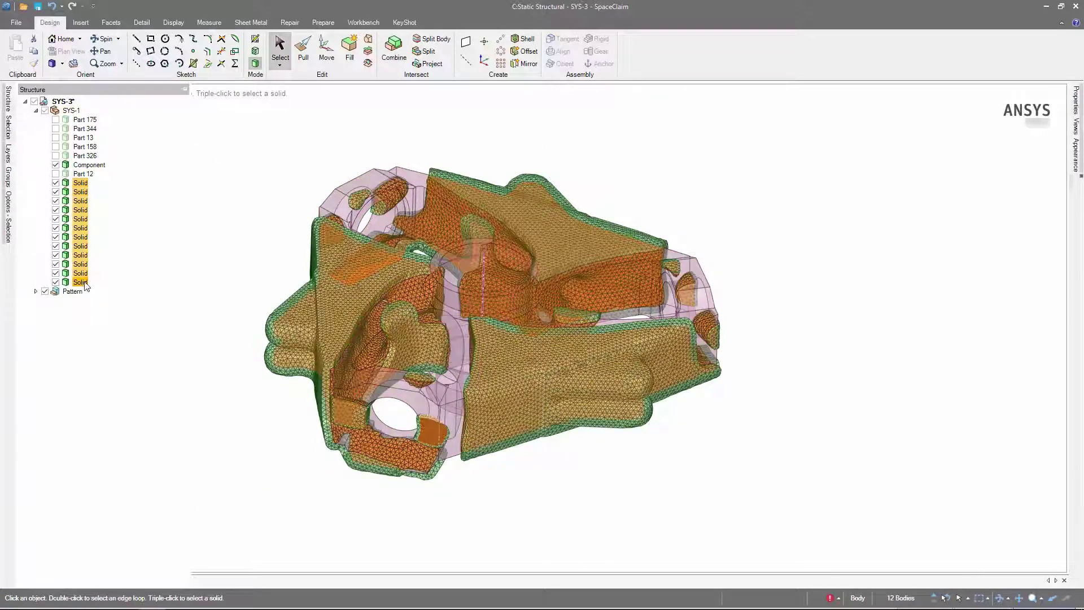
pyautogui.press('Delete')
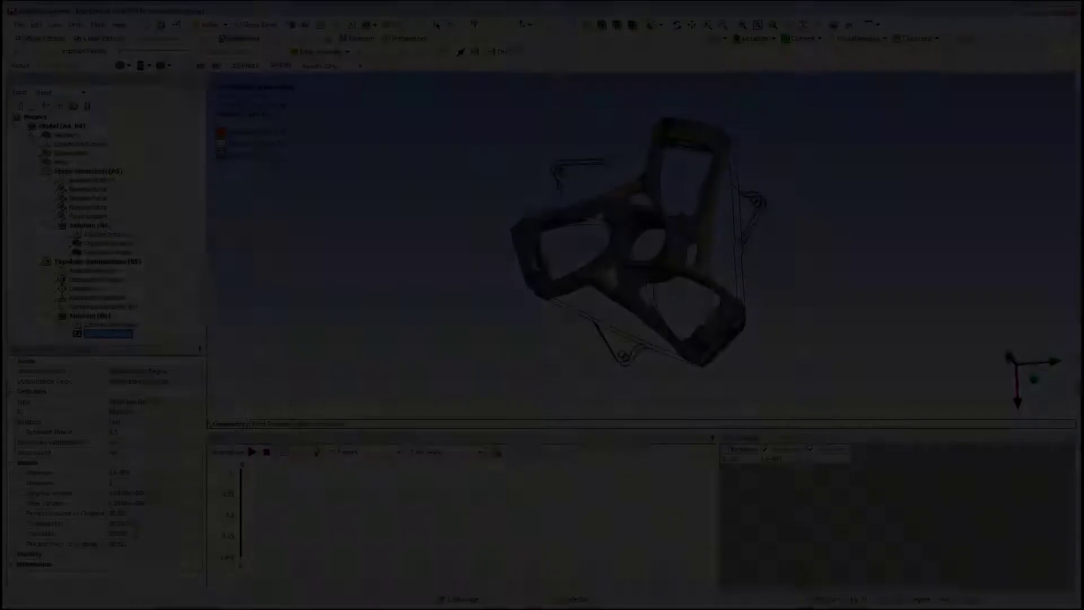